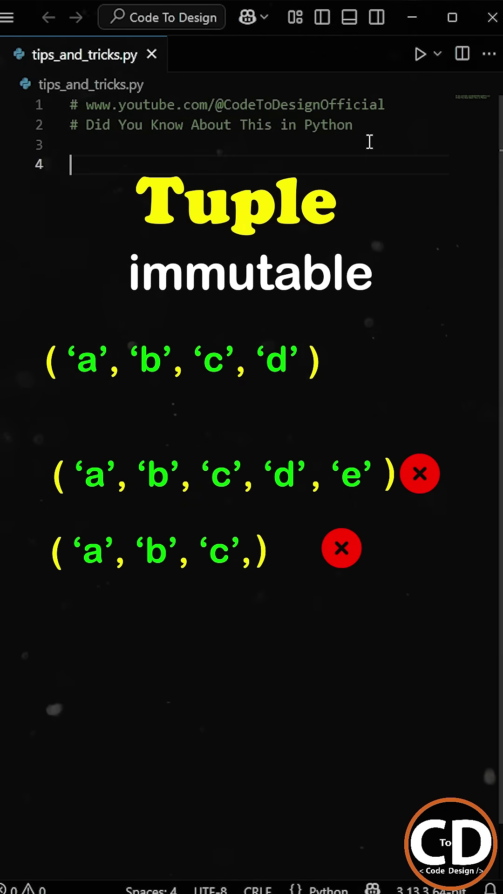
type("items = (1, 2, ")
type("['a', 'b', 'c'], 3)")
Write items = (1, 2, ['a','b','c'], 3), items[2].append('d') and print(f"Modified Items: {items}")
key("Return")
type("it")
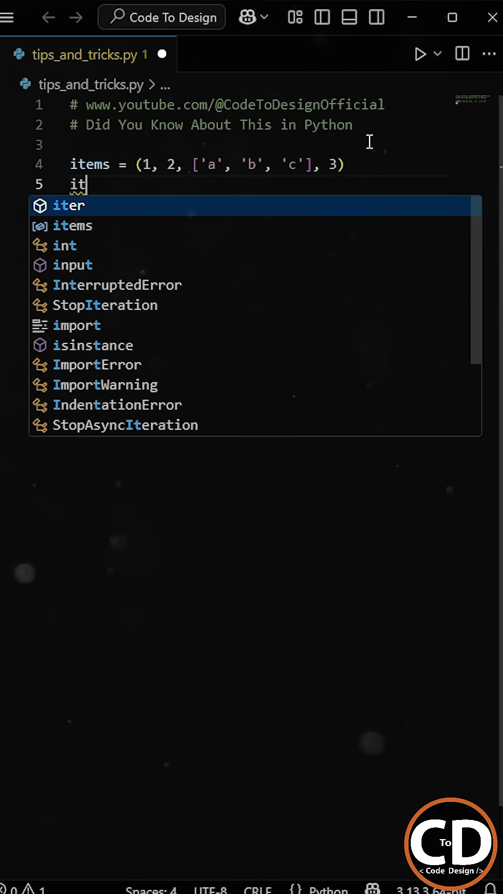
type("ems[2].append")
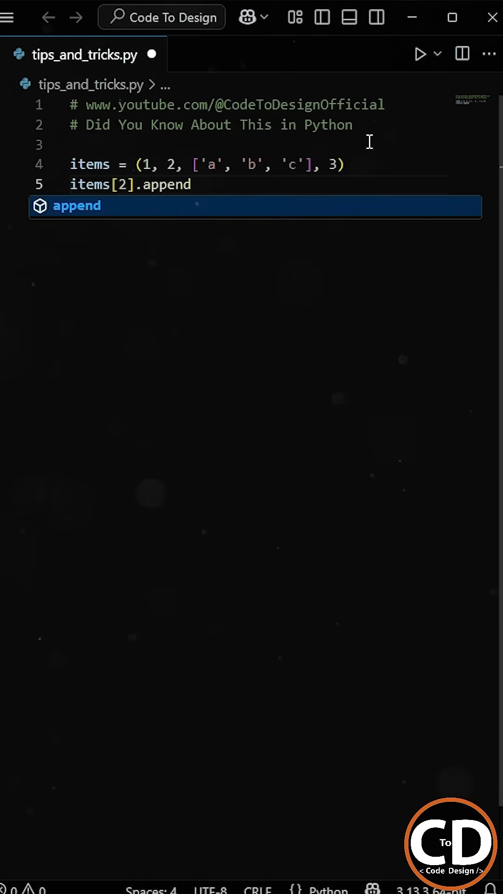
type("('d')")
key("Return")
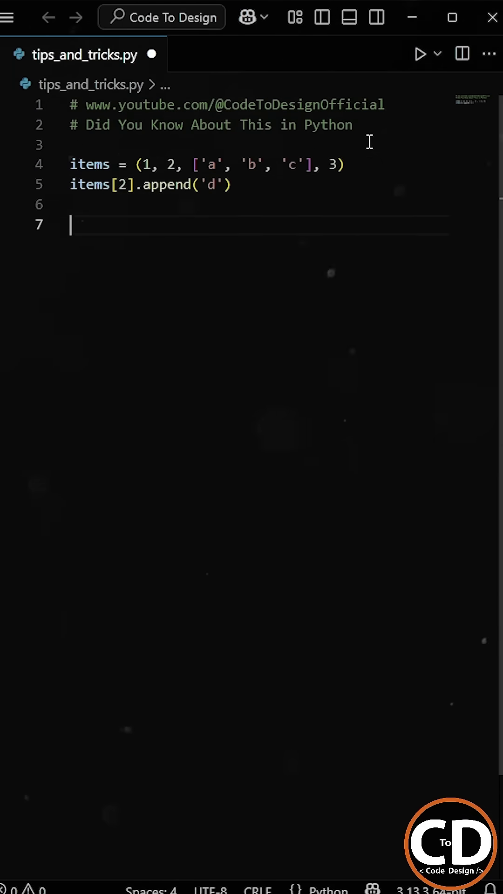
type("print(f\"Modi")
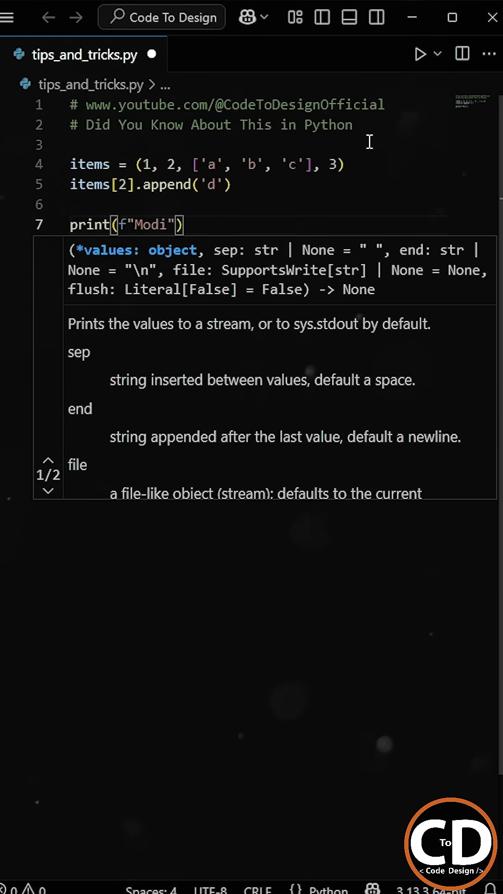
type("fied Items: {it")
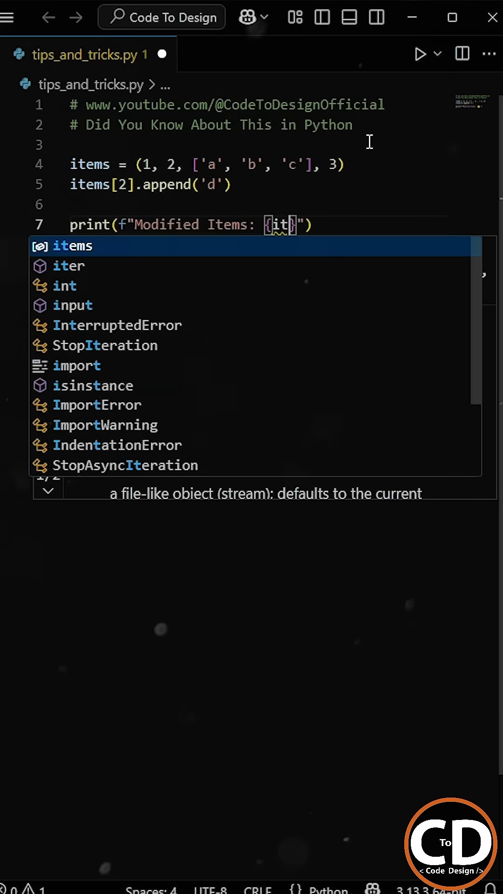
key("Tab")
key("End")
Run the script with Run Code to show its output
left_click(437, 54)
left_click(386, 85)
Highlight the printed inner list and the appended 'd' in the Output panel
left_click_drag(205, 360, 362, 360)
left_click_drag(328, 360, 355, 359)
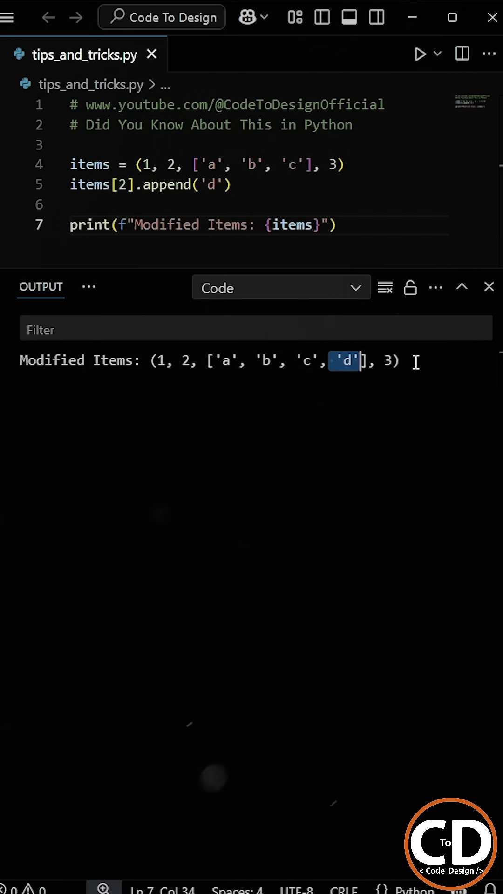
left_click_drag(193, 163, 316, 163)
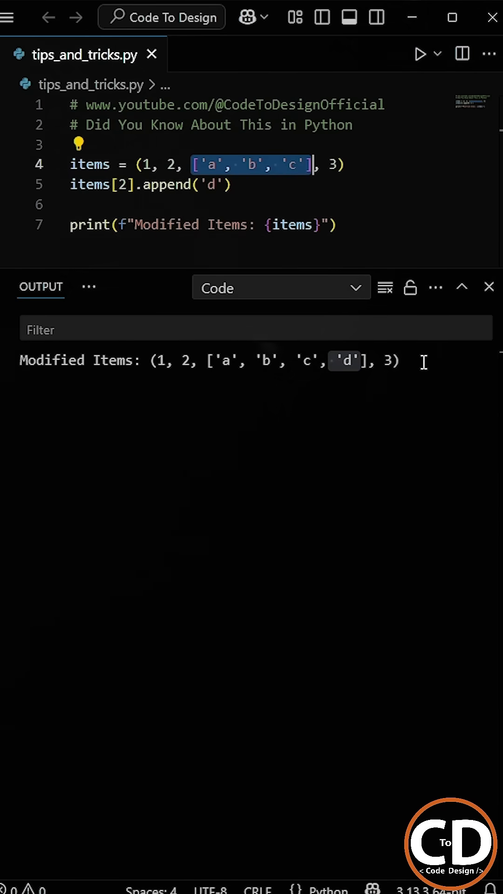